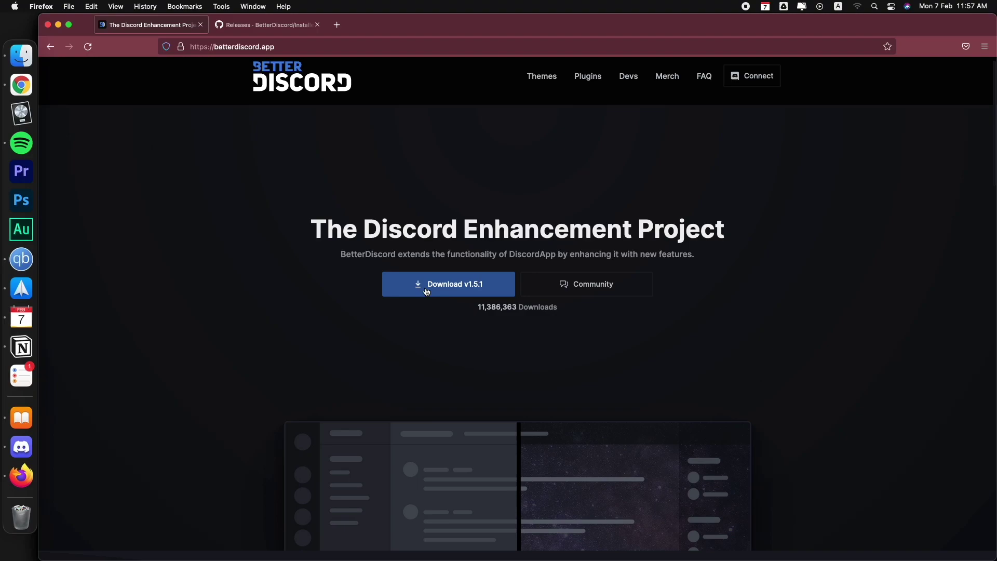
Download BetterDiscord v1.5.1 for Mac and save BetterDiscord-Mac.zip to disk rather than opening it.
{"action": "left_click", "coordinate": [427, 292]}
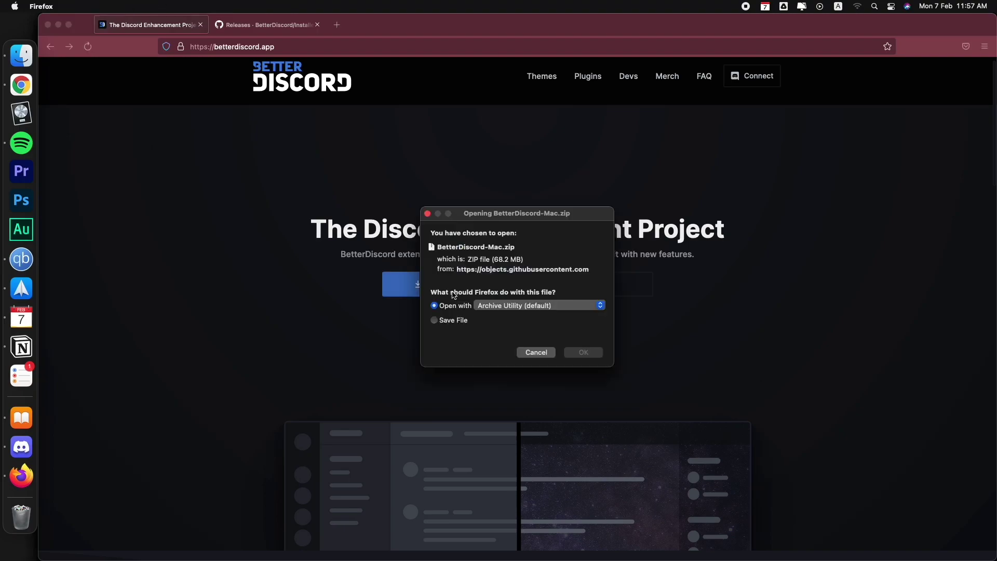
{"action": "left_click", "coordinate": [453, 320]}
{"action": "left_click", "coordinate": [603, 355]}
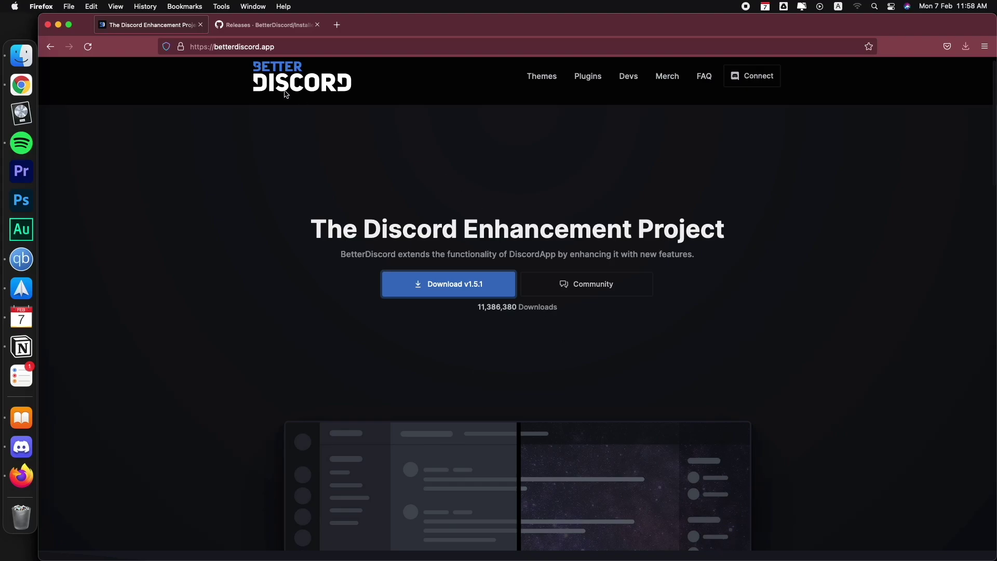
Switch to the BetterDiscord/Installer GitHub releases page and scroll down to the v1.1.1 assets.
{"action": "left_click", "coordinate": [292, 32]}
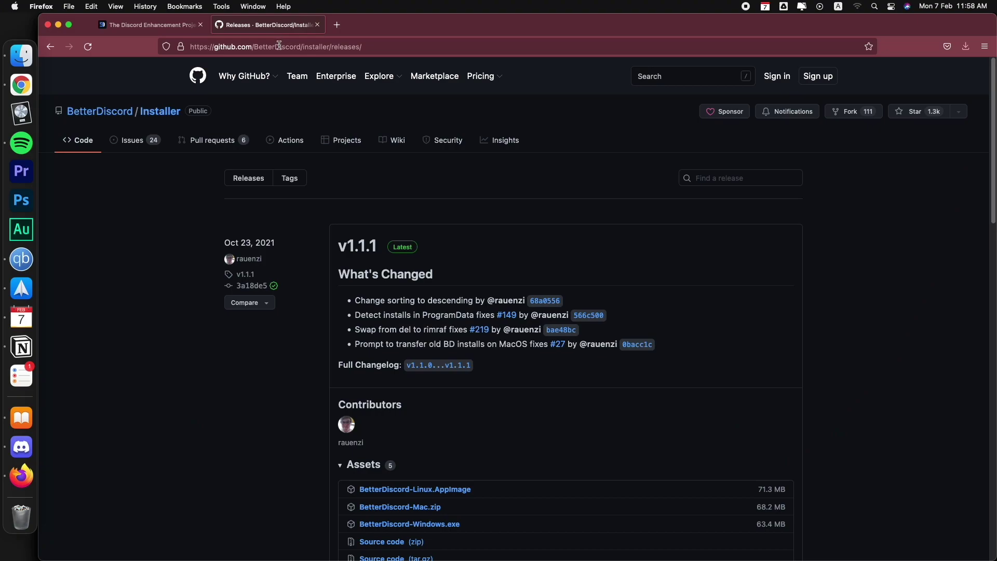
{"action": "scroll", "coordinate": [392, 289], "scroll_direction": "down", "scroll_amount": 2}
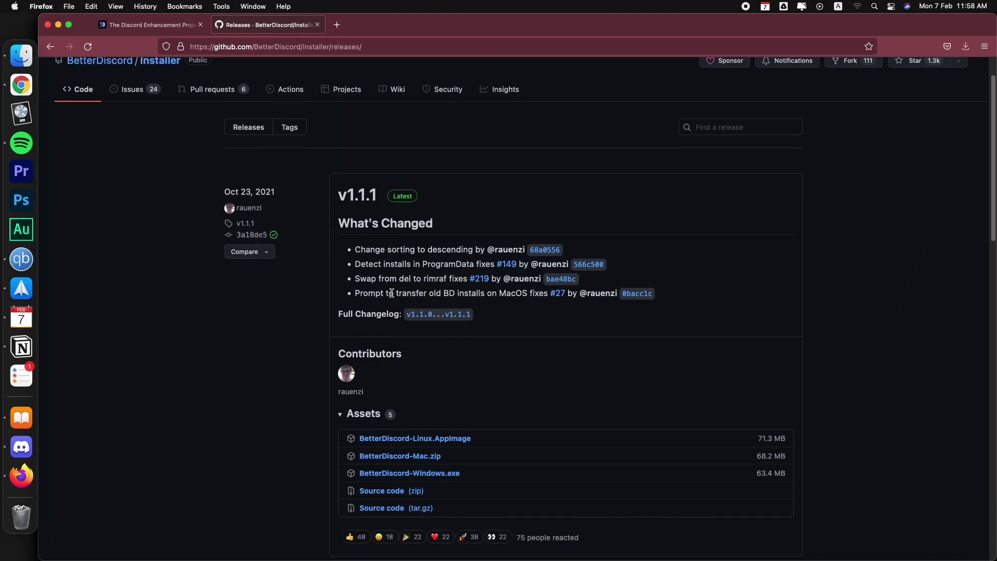
{"action": "scroll", "coordinate": [393, 293], "scroll_direction": "down", "scroll_amount": 1}
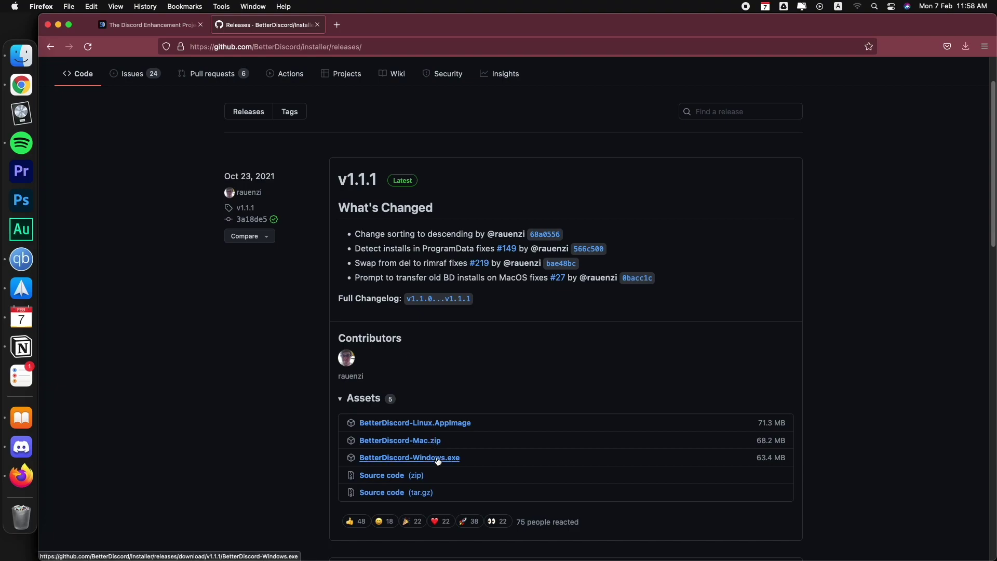
Unzip BetterDiscord-Mac.zip in Finder's Downloads folder, then dismiss the file menu and clear the selection.
{"action": "left_click", "coordinate": [26, 63]}
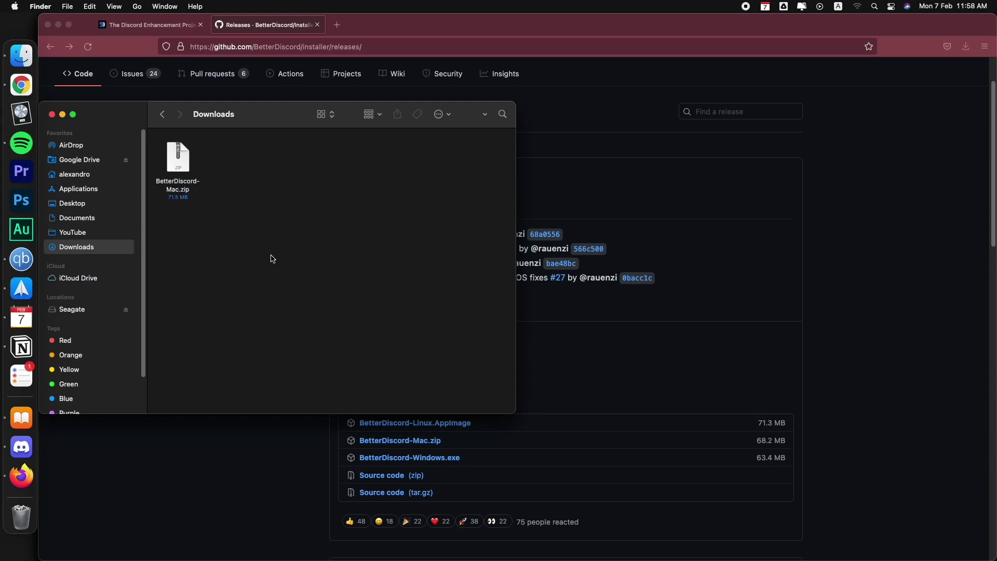
{"action": "double_click", "coordinate": [185, 165]}
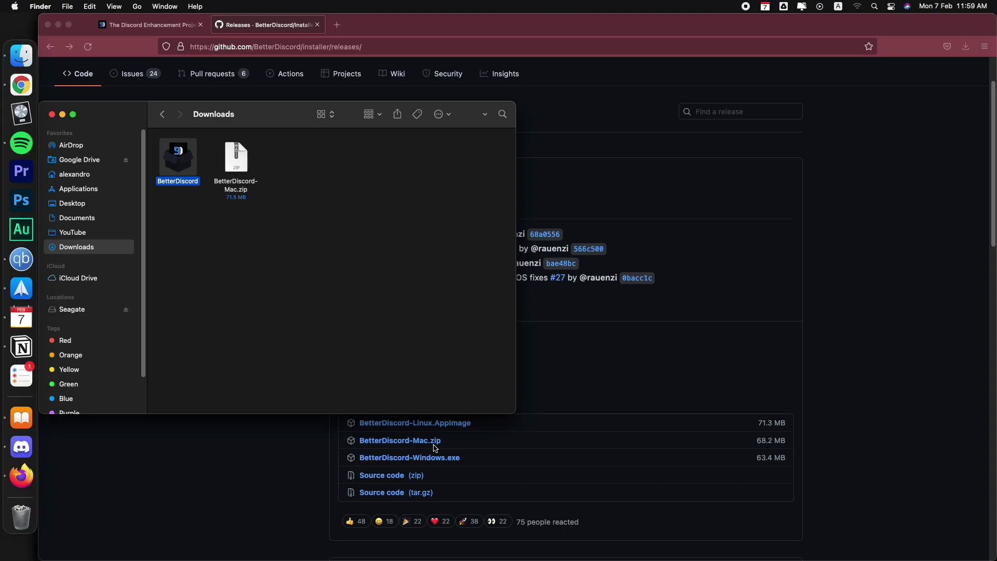
{"action": "right_click", "coordinate": [243, 163]}
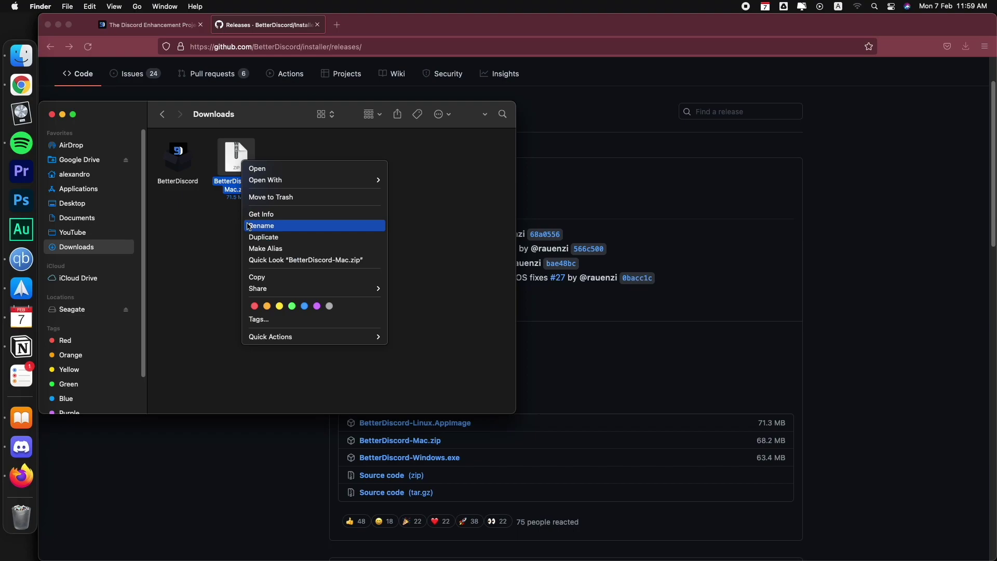
{"action": "left_click", "coordinate": [218, 227]}
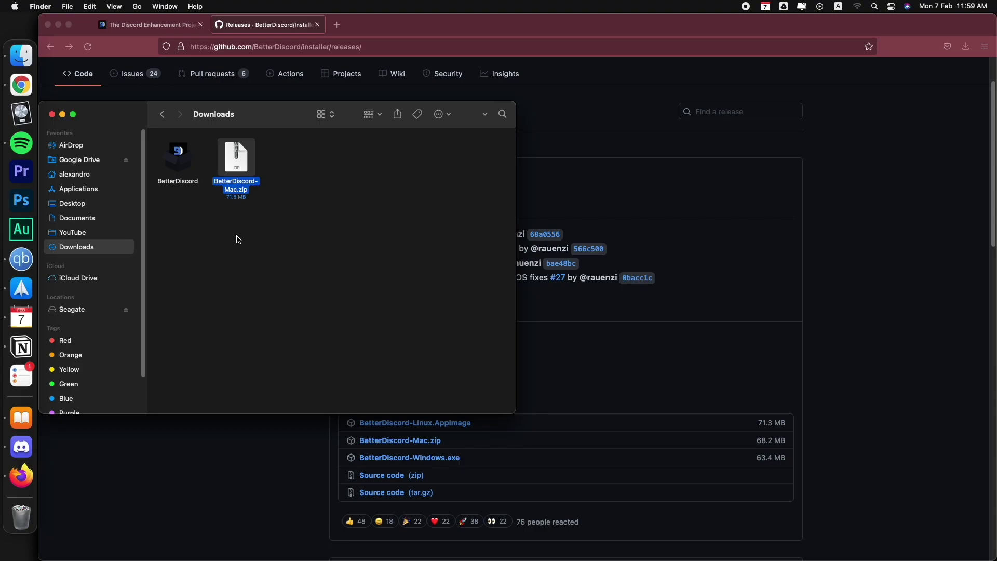
{"action": "left_click", "coordinate": [210, 261]}
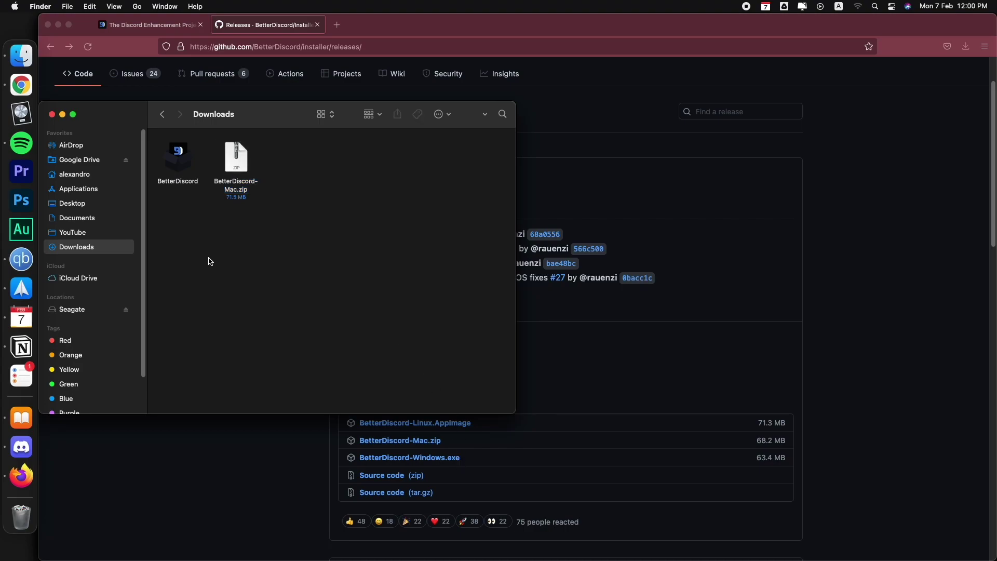
After two blocked launches, open the BetterDiscord app via right-click Open to reach its license agreement.
{"action": "double_click", "coordinate": [178, 157]}
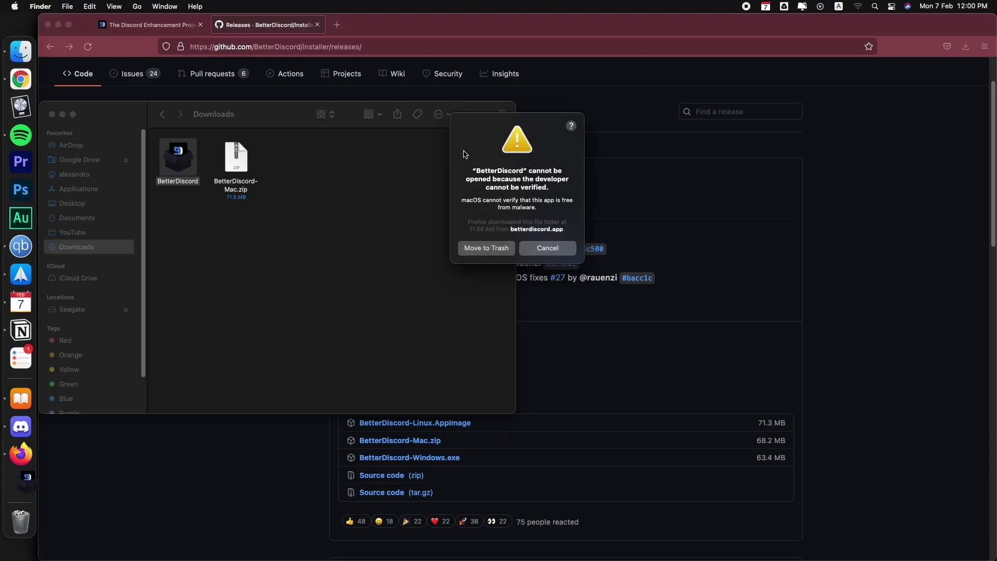
{"action": "left_click", "coordinate": [548, 248]}
{"action": "double_click", "coordinate": [181, 165]}
{"action": "left_click", "coordinate": [551, 248]}
{"action": "right_click", "coordinate": [189, 155]}
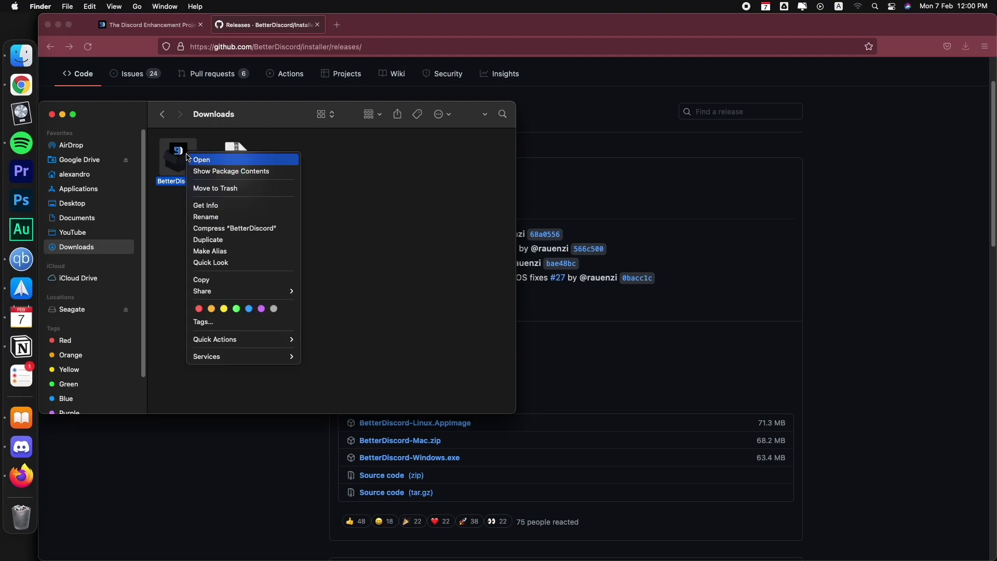
{"action": "left_click", "coordinate": [221, 164]}
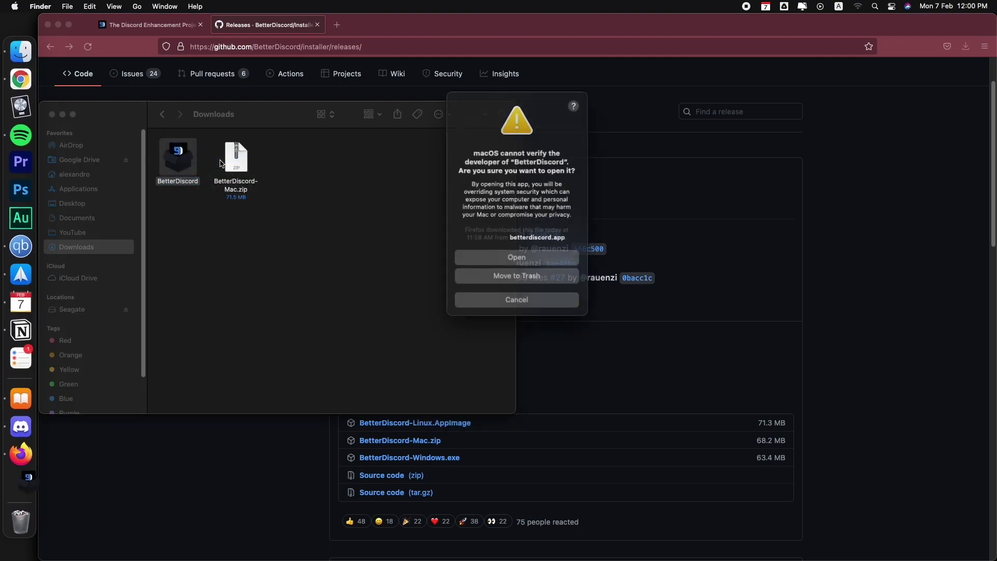
{"action": "left_click", "coordinate": [522, 255]}
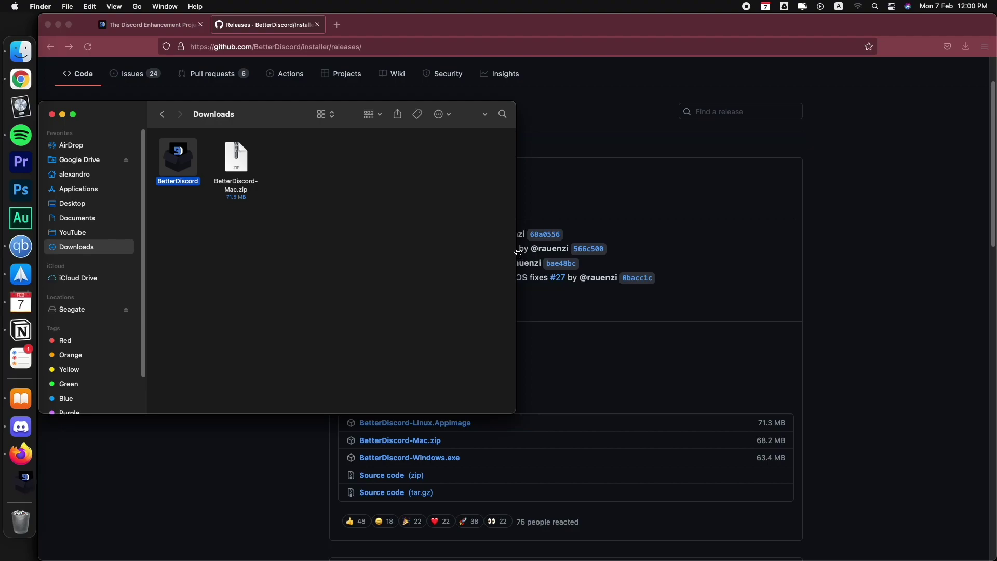
{"action": "scroll", "coordinate": [503, 278], "scroll_direction": "down", "scroll_amount": 10}
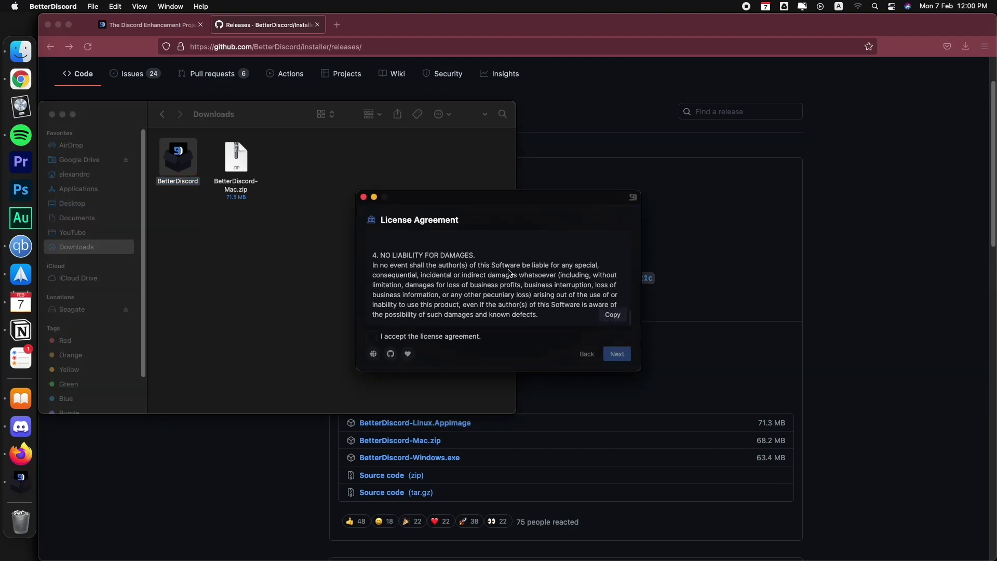
Accept the license, choose Install BetterDiscord, target the main Discord app, and install.
{"action": "left_click", "coordinate": [464, 338]}
{"action": "left_click", "coordinate": [618, 355]}
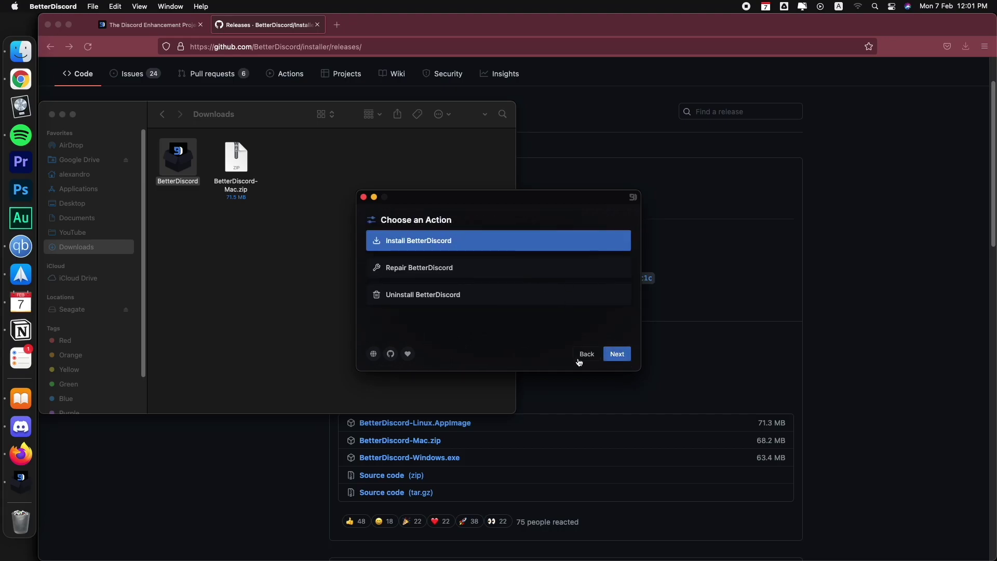
{"action": "left_click", "coordinate": [617, 354]}
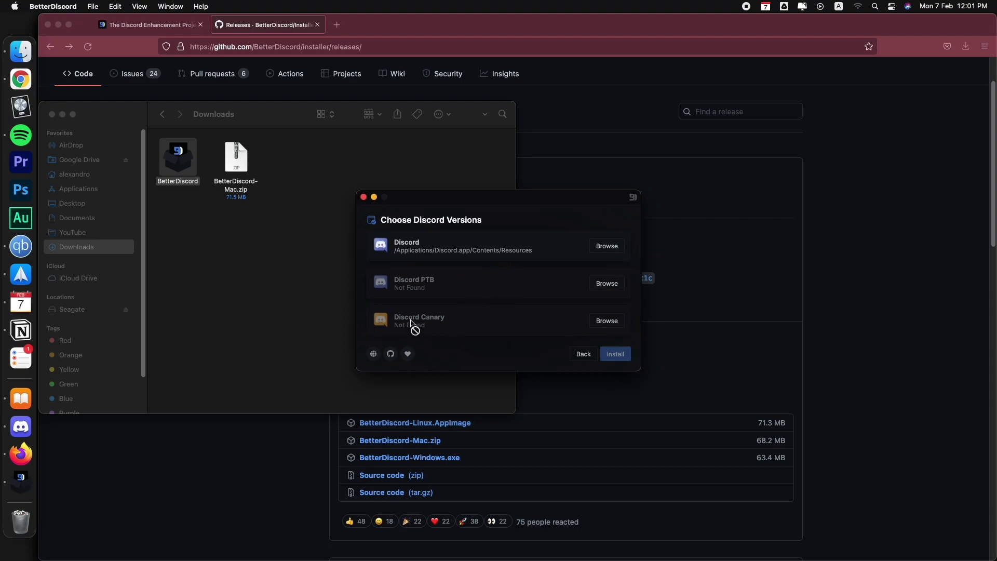
{"action": "left_click", "coordinate": [517, 244]}
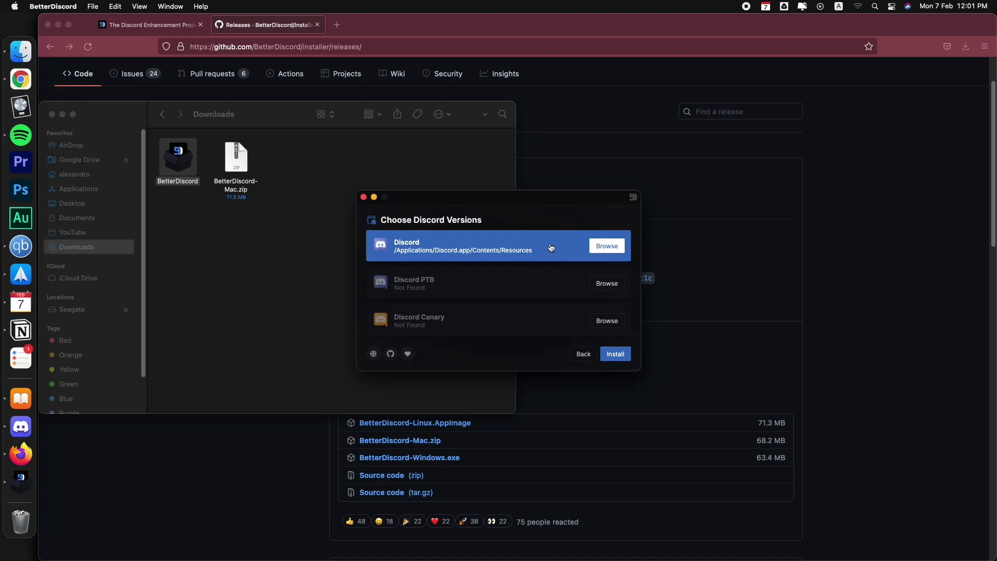
{"action": "left_click", "coordinate": [621, 359]}
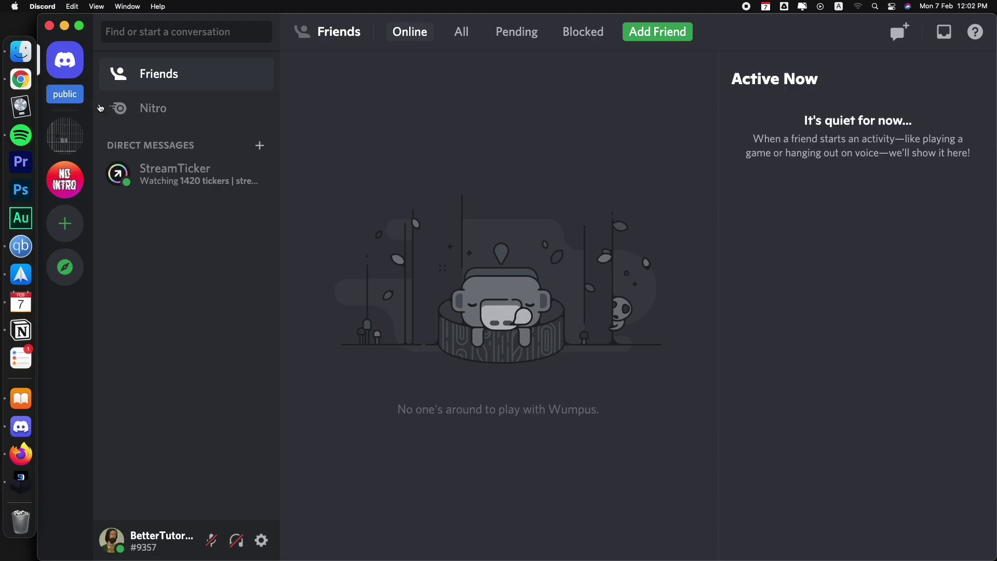
Open Discord's user settings and scroll the sidebar down to the BetterDiscord 1.5.1 version line.
{"action": "left_click", "coordinate": [265, 544]}
{"action": "scroll", "coordinate": [240, 482], "scroll_direction": "down", "scroll_amount": 5}
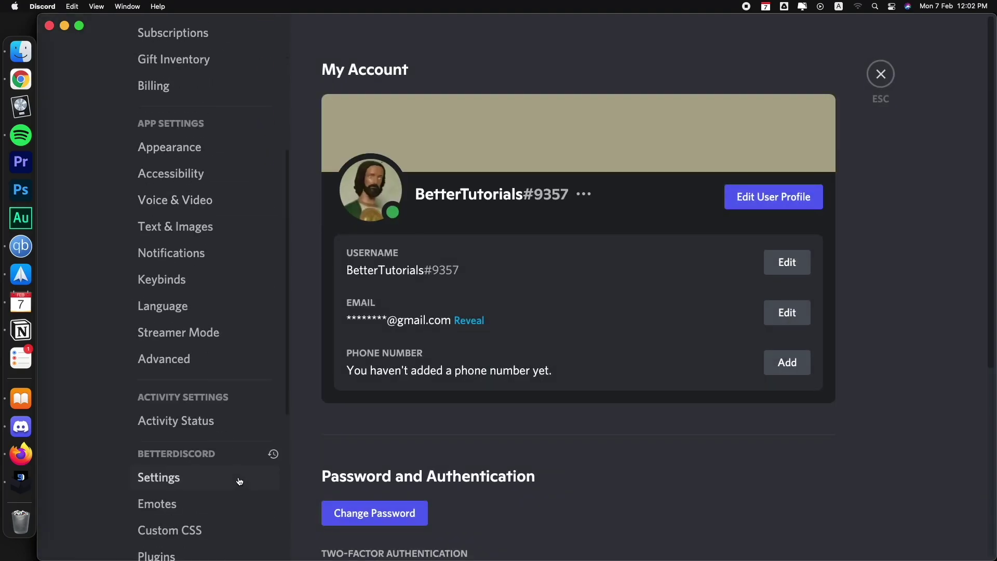
{"action": "scroll", "coordinate": [240, 481], "scroll_direction": "down", "scroll_amount": 6}
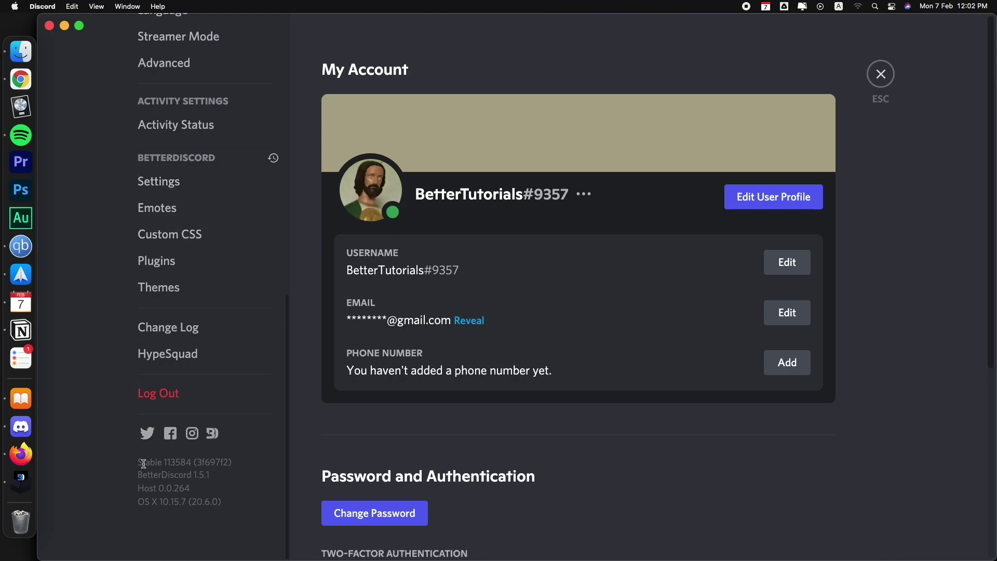
{"action": "double_click", "coordinate": [184, 474]}
{"action": "left_click", "coordinate": [201, 481]}
Browse the BetterDiscord Settings, Emotes, Plugins and Themes pages, then leave user settings.
{"action": "left_click", "coordinate": [164, 190]}
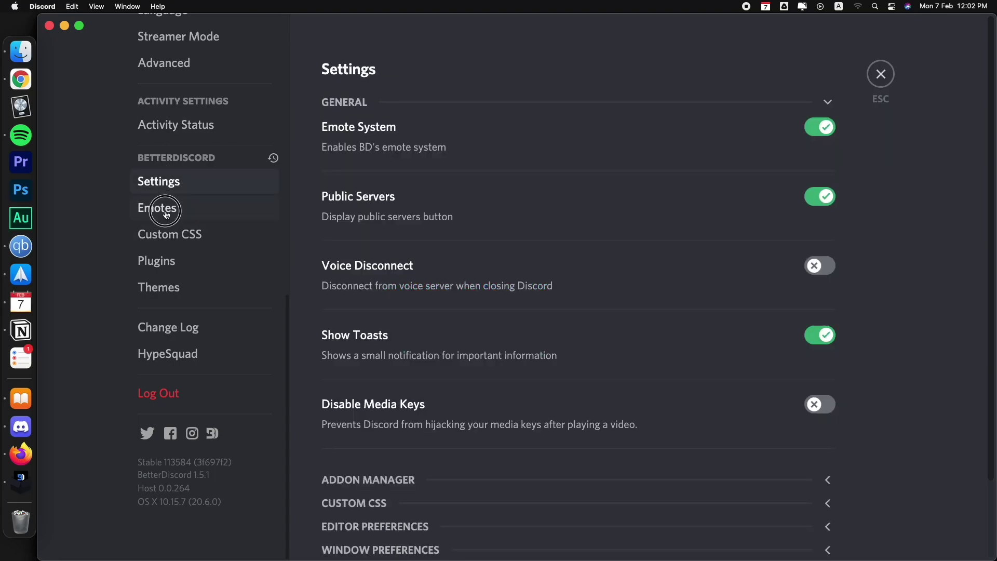
{"action": "left_click", "coordinate": [166, 214]}
{"action": "left_click", "coordinate": [164, 265]}
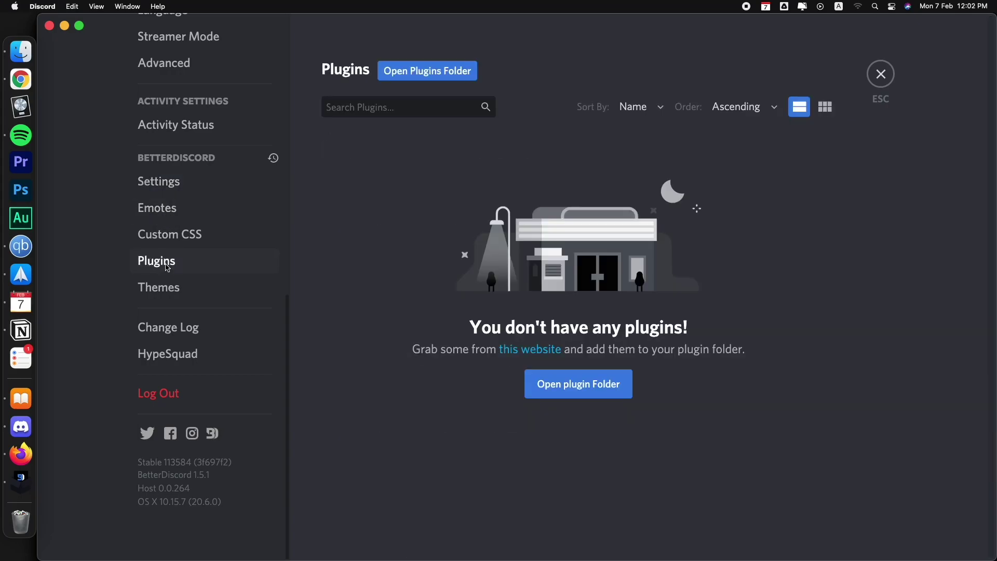
{"action": "left_click", "coordinate": [178, 291]}
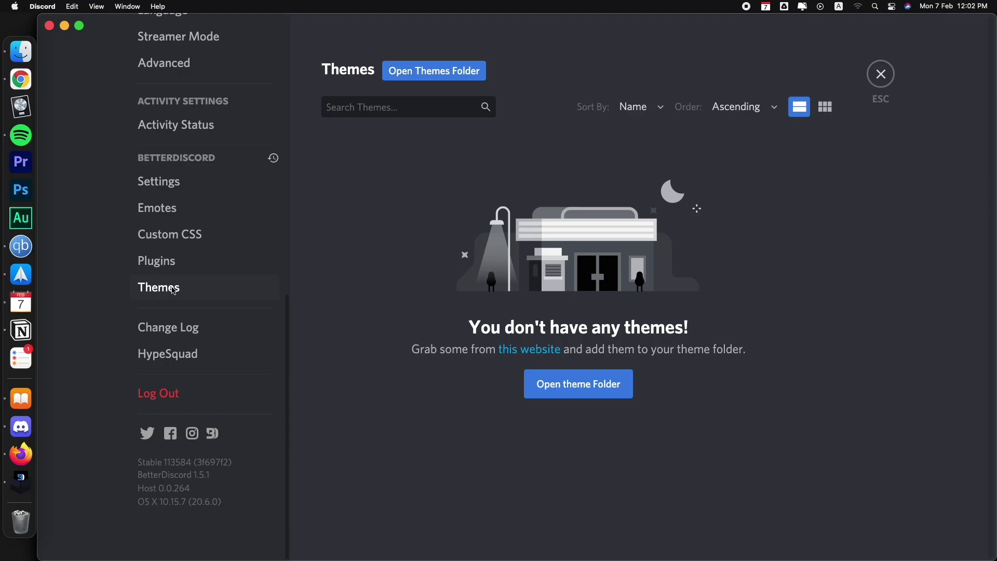
{"action": "key", "text": "Escape"}
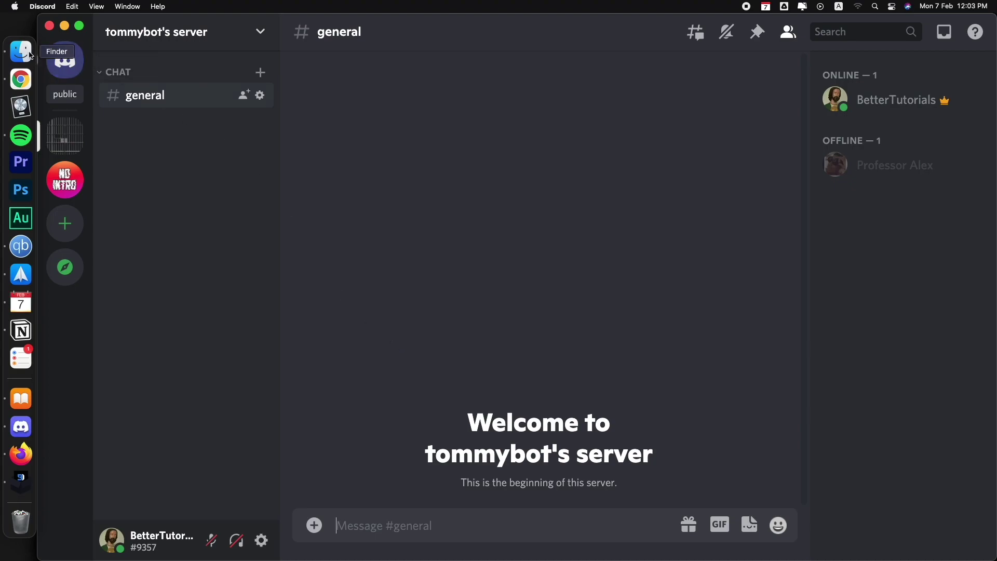
Recheck the BetterDiscord version in user settings, then close them and bring up Finder's Downloads folder.
{"action": "left_click", "coordinate": [262, 541]}
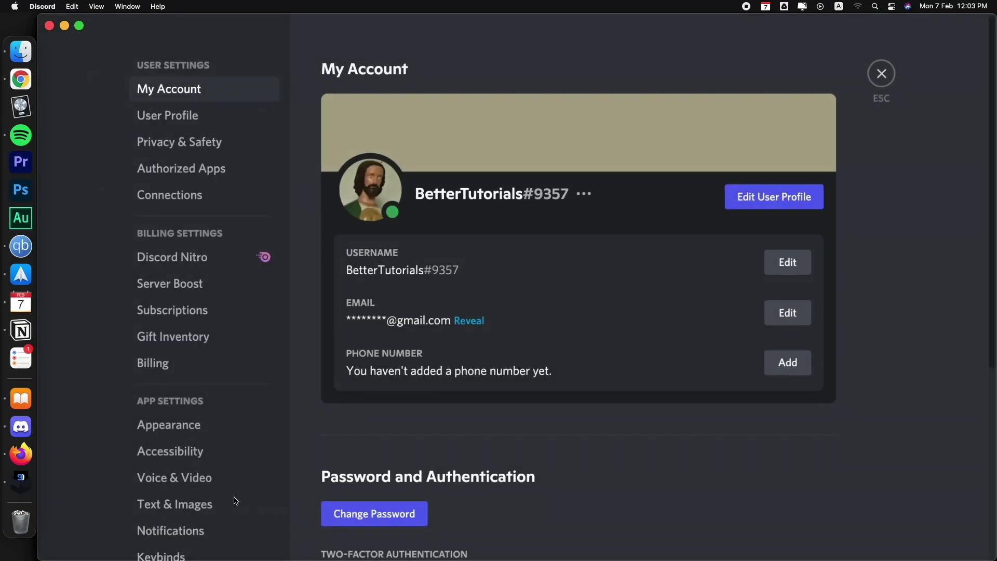
{"action": "scroll", "coordinate": [213, 447], "scroll_direction": "down", "scroll_amount": 6}
{"action": "scroll", "coordinate": [211, 424], "scroll_direction": "down", "scroll_amount": 5}
{"action": "left_click_drag", "start_coordinate": [184, 475], "coordinate": [204, 475]}
{"action": "left_click", "coordinate": [881, 73]}
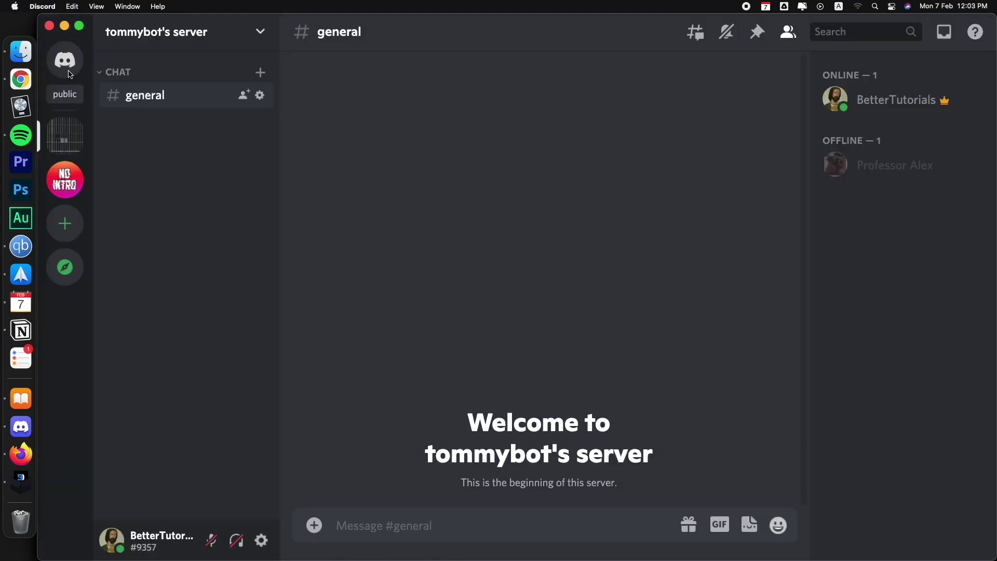
{"action": "left_click", "coordinate": [21, 51]}
Relaunch the BetterDiscord installer from the Downloads folder via right-click Open.
{"action": "left_click", "coordinate": [266, 245]}
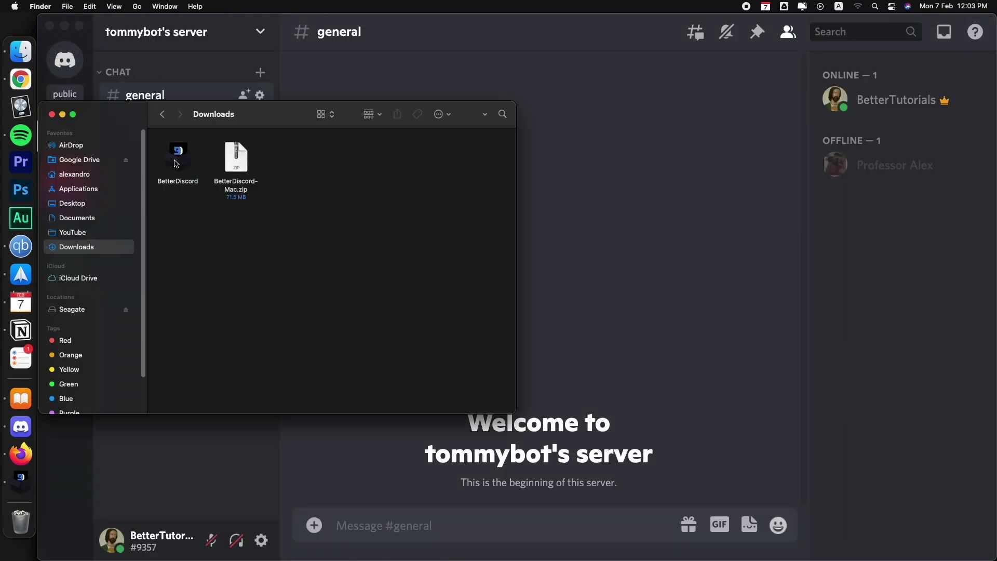
{"action": "left_click", "coordinate": [178, 162]}
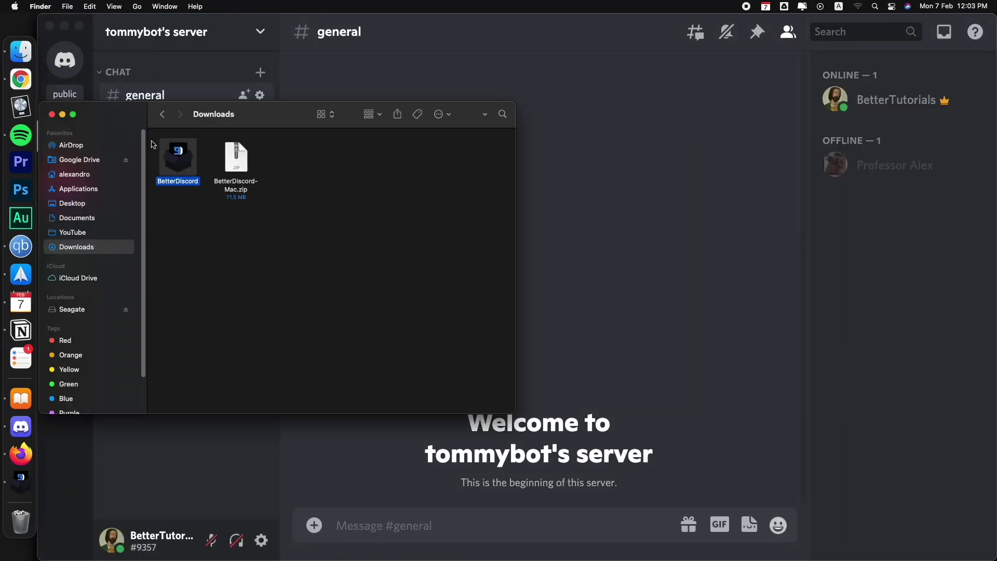
{"action": "right_click", "coordinate": [176, 159]}
{"action": "left_click", "coordinate": [201, 165]}
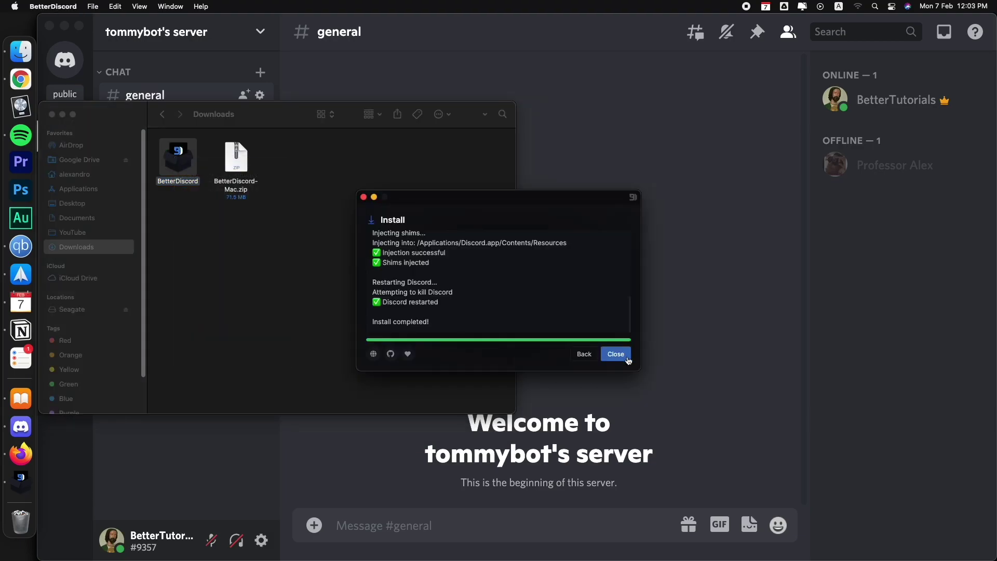
{"action": "left_click", "coordinate": [629, 359]}
{"action": "right_click", "coordinate": [180, 159]}
{"action": "left_click", "coordinate": [194, 164]}
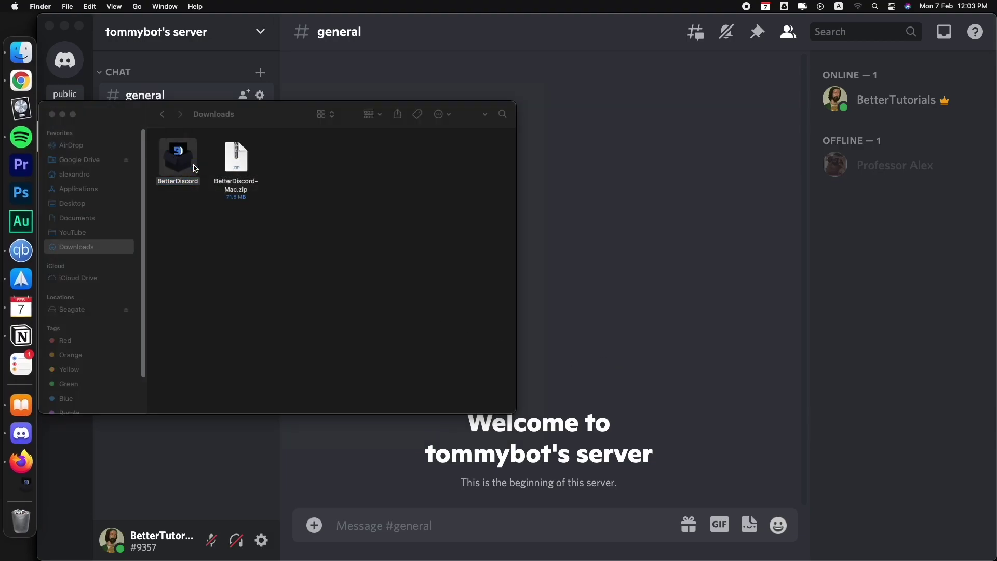
Accept the license, choose Uninstall BetterDiscord, target the main Discord app, and uninstall.
{"action": "left_click", "coordinate": [435, 338]}
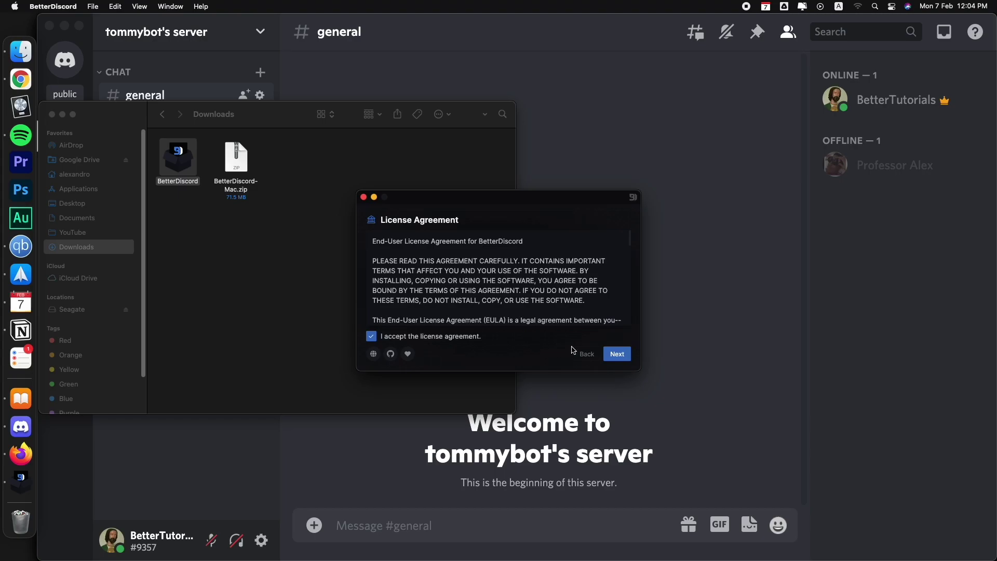
{"action": "left_click", "coordinate": [618, 356]}
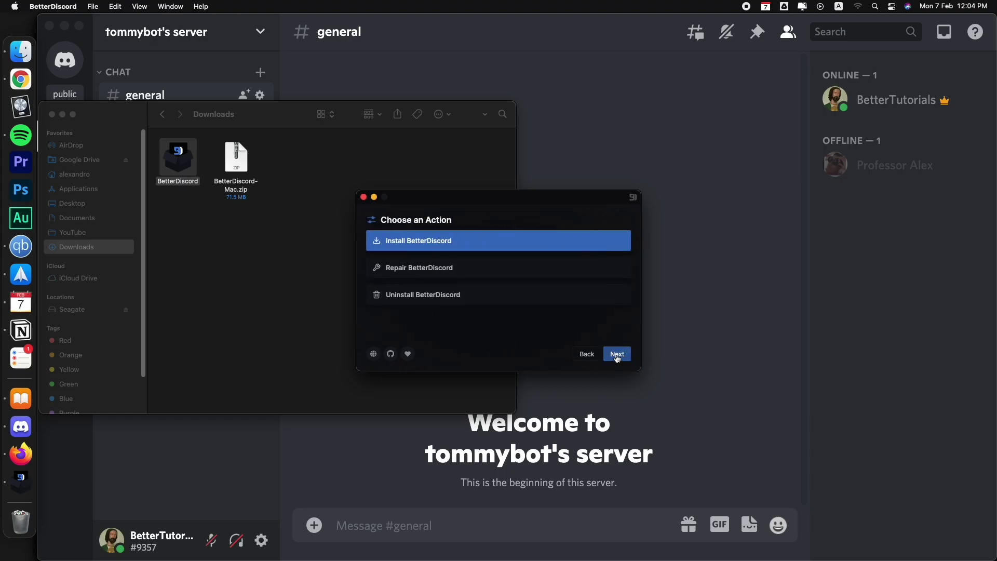
{"action": "left_click", "coordinate": [440, 297]}
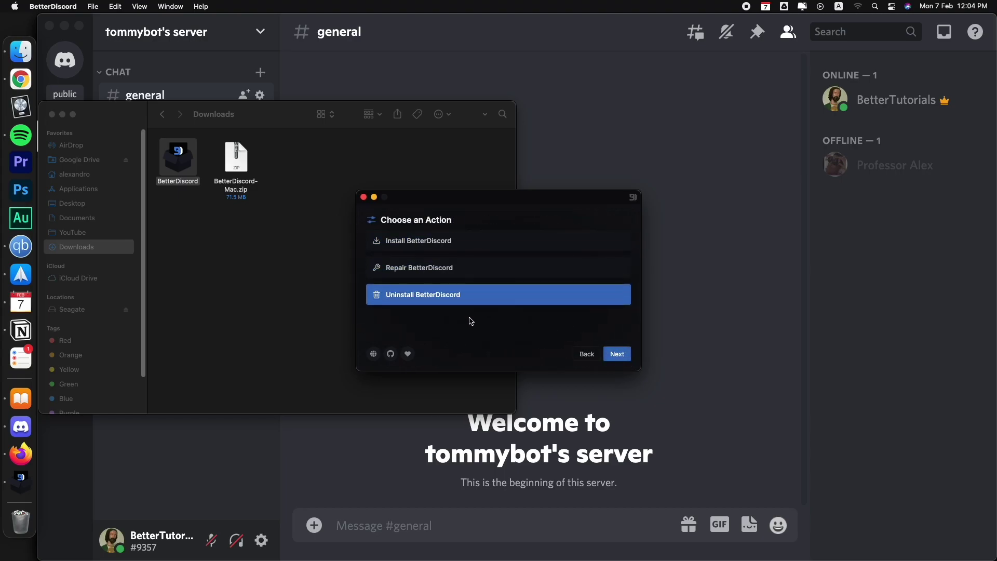
{"action": "left_click", "coordinate": [616, 354]}
{"action": "left_click", "coordinate": [556, 248]}
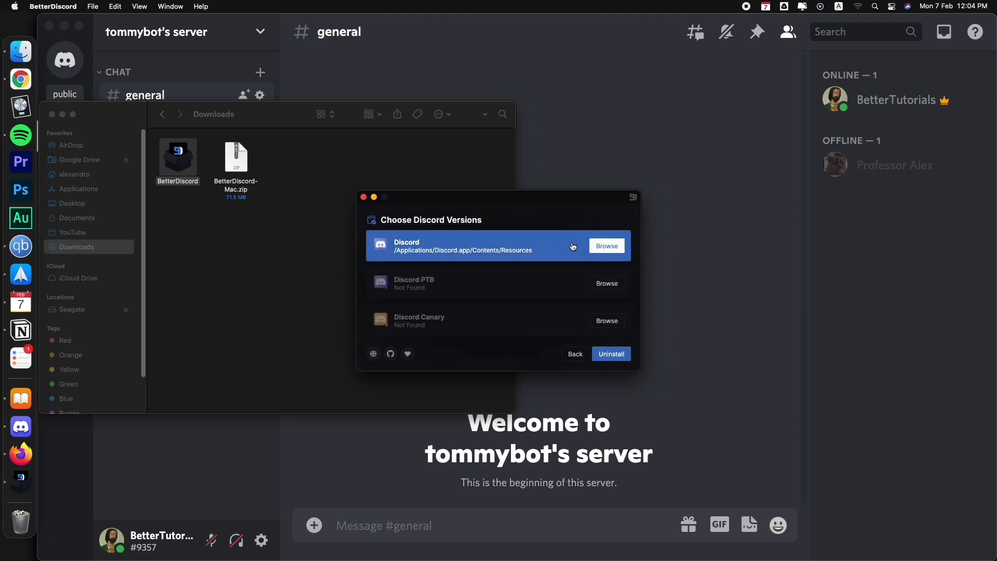
{"action": "left_click", "coordinate": [611, 357]}
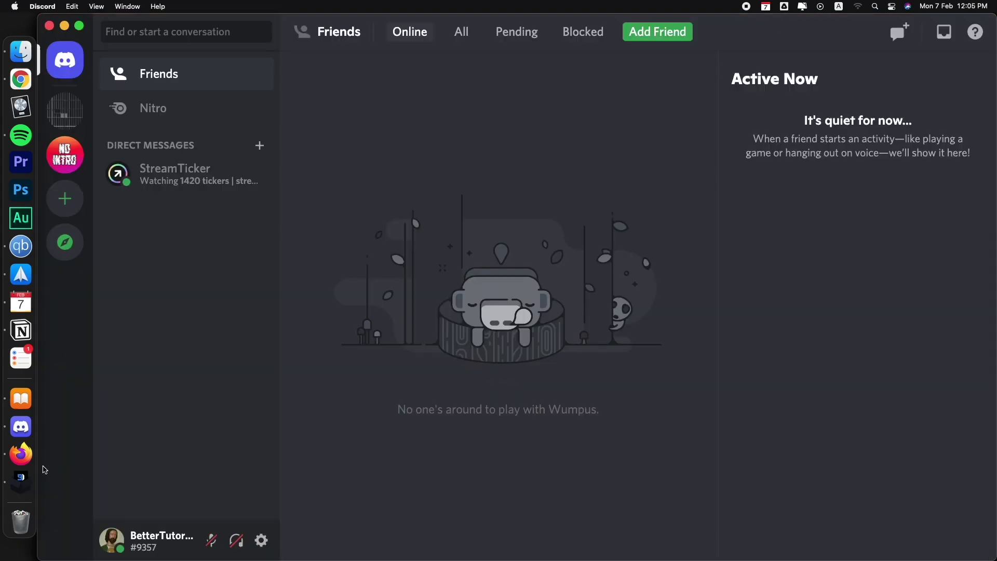
Close the uninstaller and check that Discord's settings sidebar shows no BetterDiscord version anymore.
{"action": "left_click", "coordinate": [22, 478]}
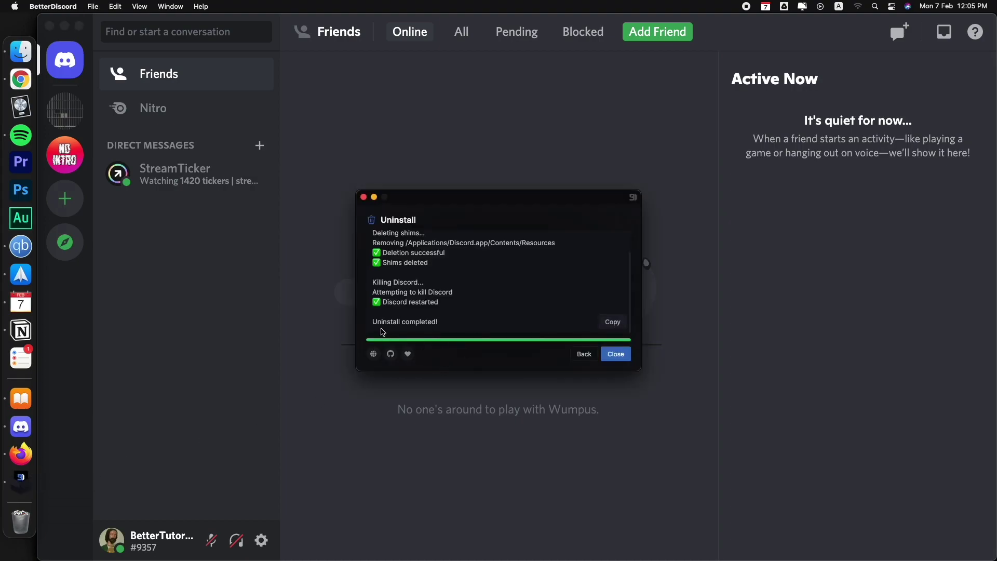
{"action": "left_click", "coordinate": [616, 355]}
{"action": "left_click", "coordinate": [262, 541]}
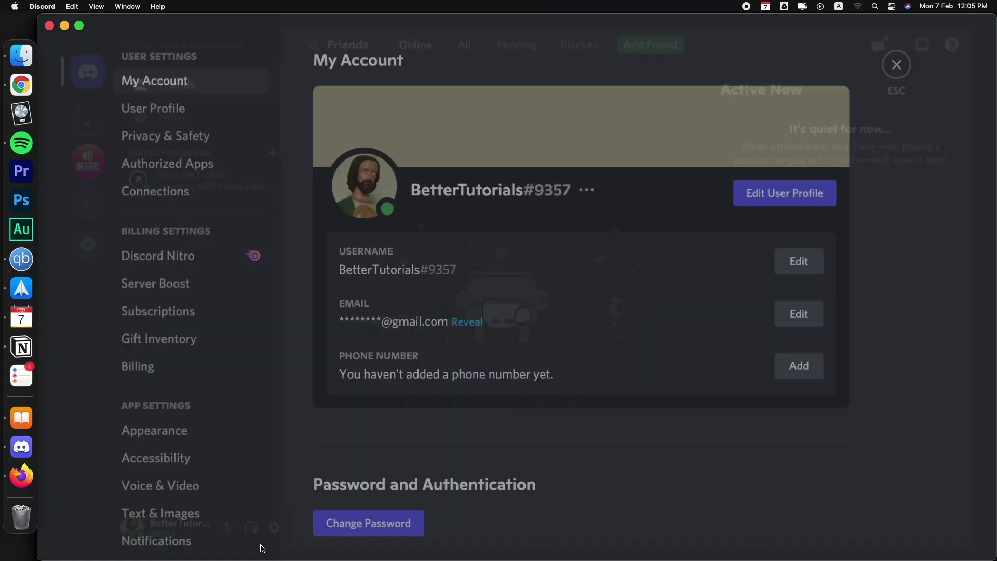
{"action": "scroll", "coordinate": [267, 504], "scroll_direction": "down", "scroll_amount": 6}
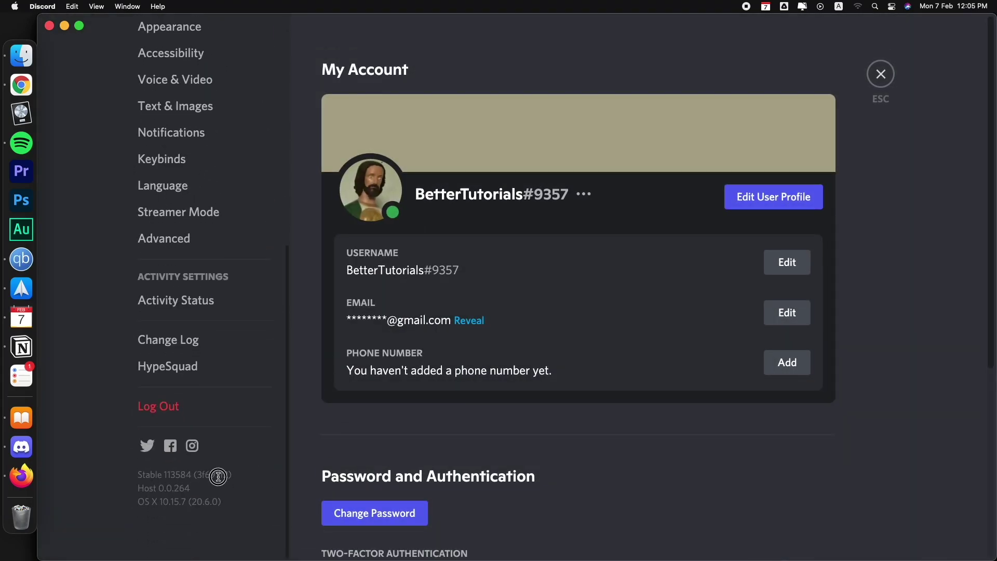
{"action": "left_click_drag", "start_coordinate": [182, 488], "coordinate": [150, 490]}
{"action": "left_click", "coordinate": [218, 496]}
{"action": "left_click", "coordinate": [880, 72]}
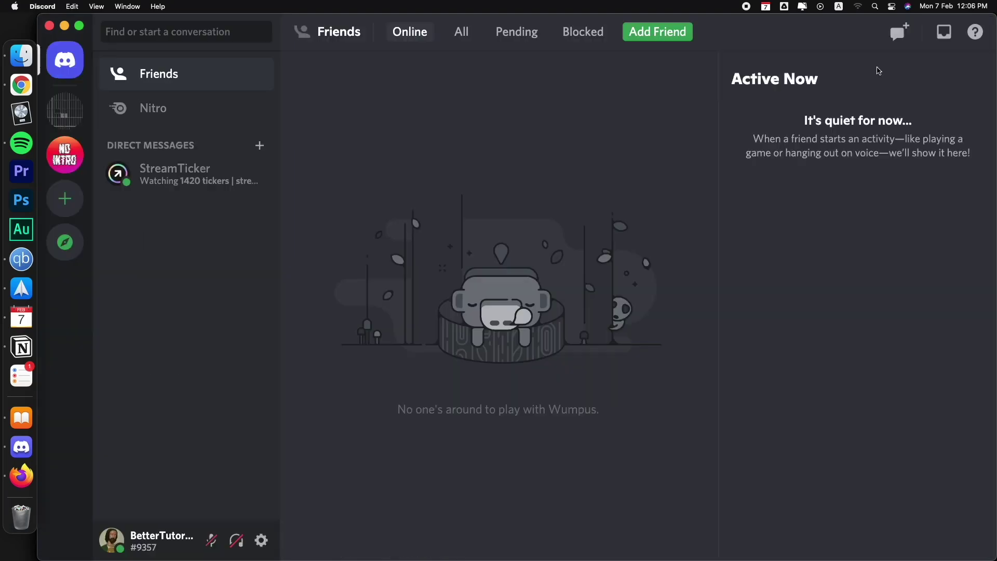